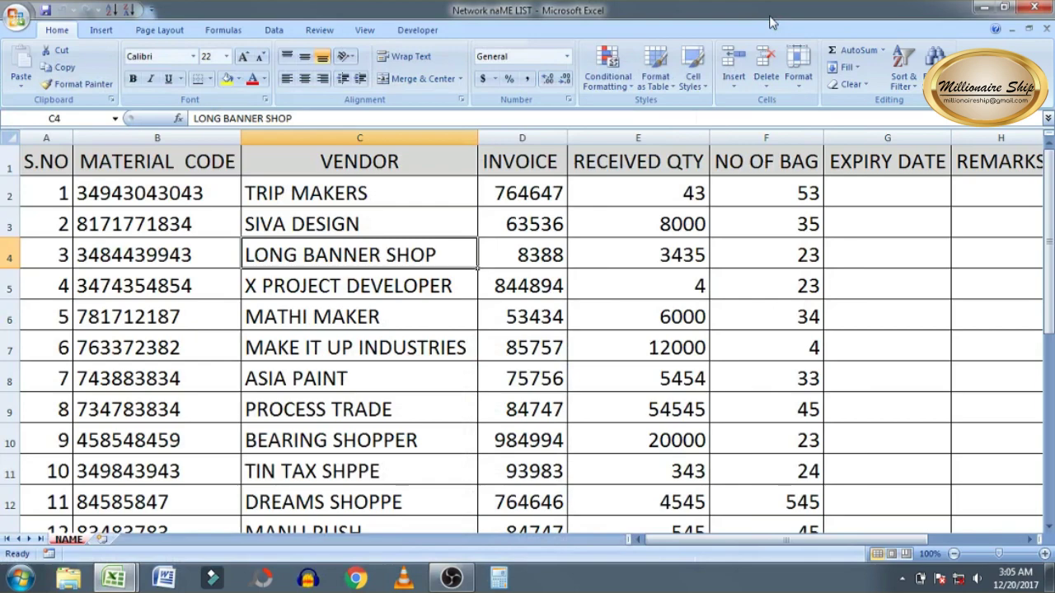
Switch to the Book2 window and scroll the VENDOR sheet back up to its header row.
click(1024, 7)
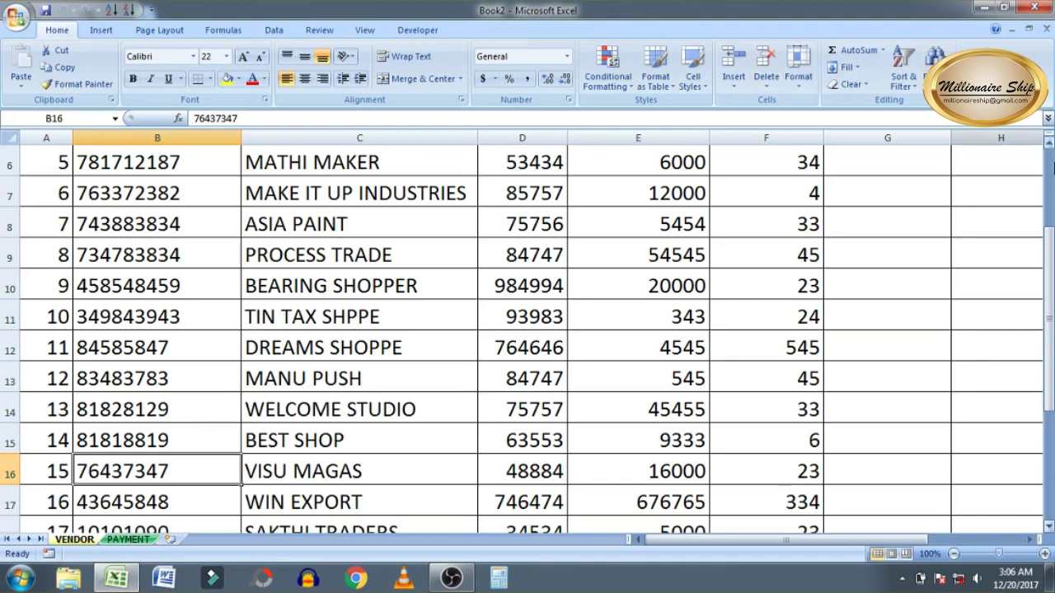
scroll(1048, 145, up, 2)
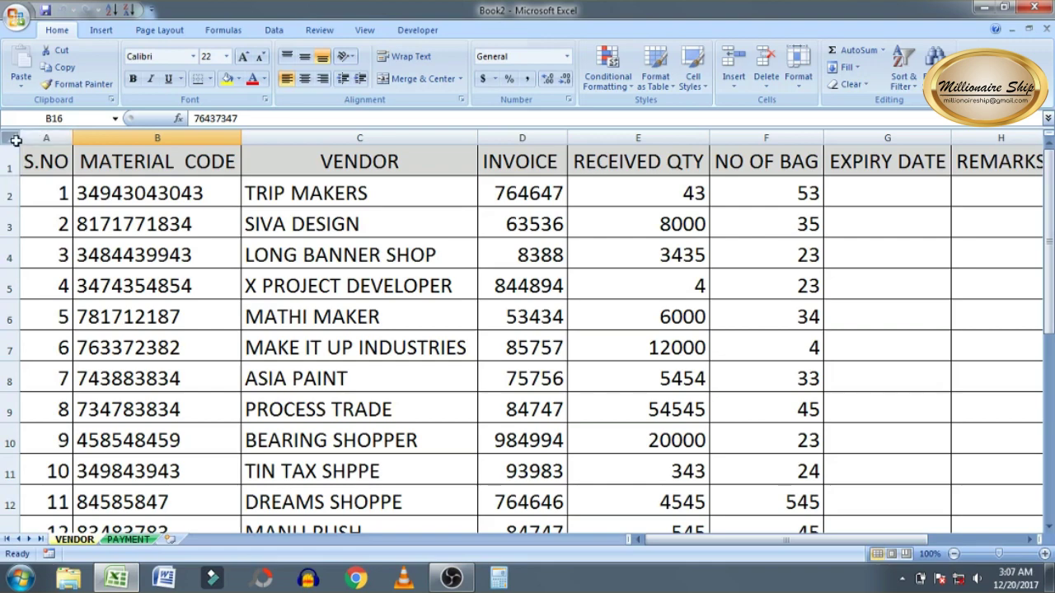
Copy the whole VENDOR sheet and paste it into Sheet1 of a new blank workbook.
click(9, 140)
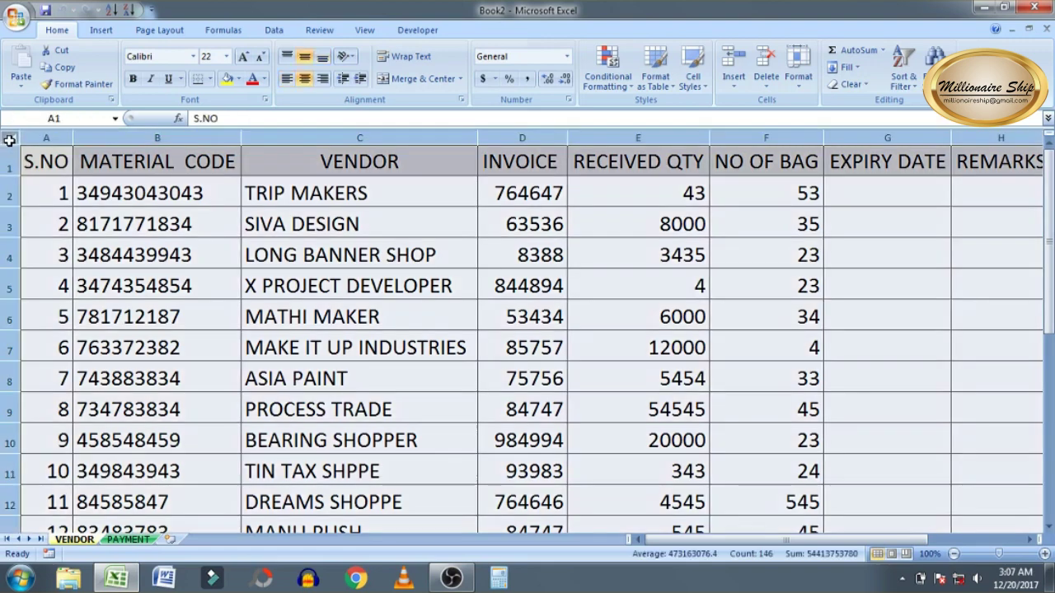
right_click(10, 140)
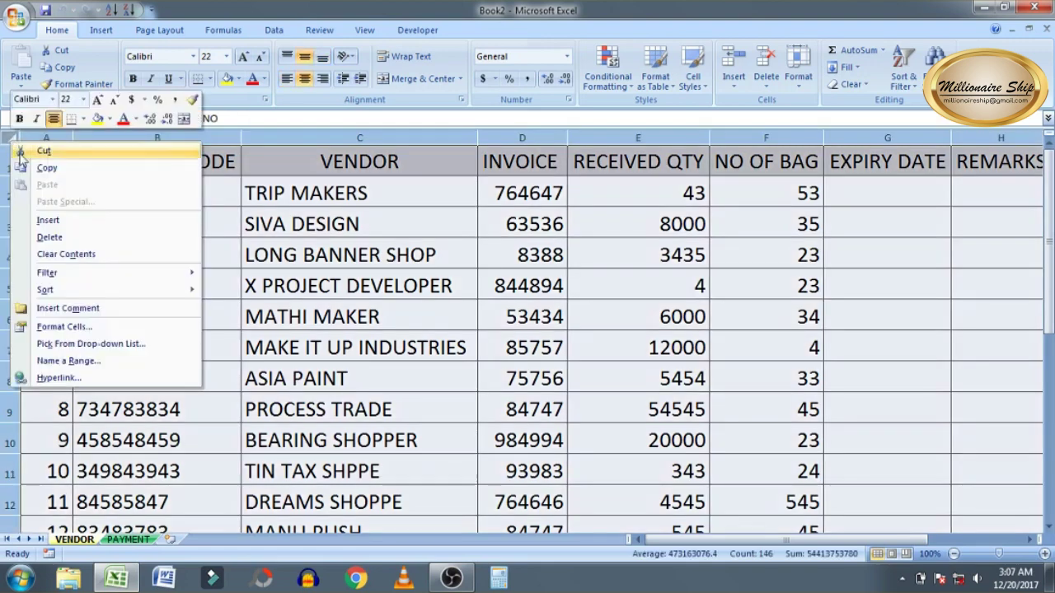
click(28, 168)
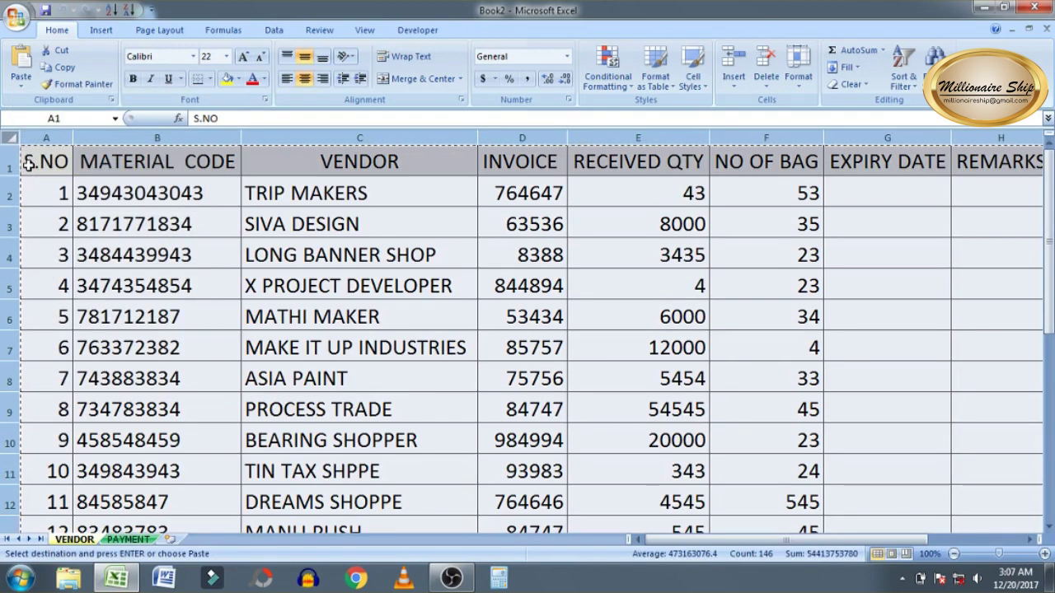
key(ctrl+n)
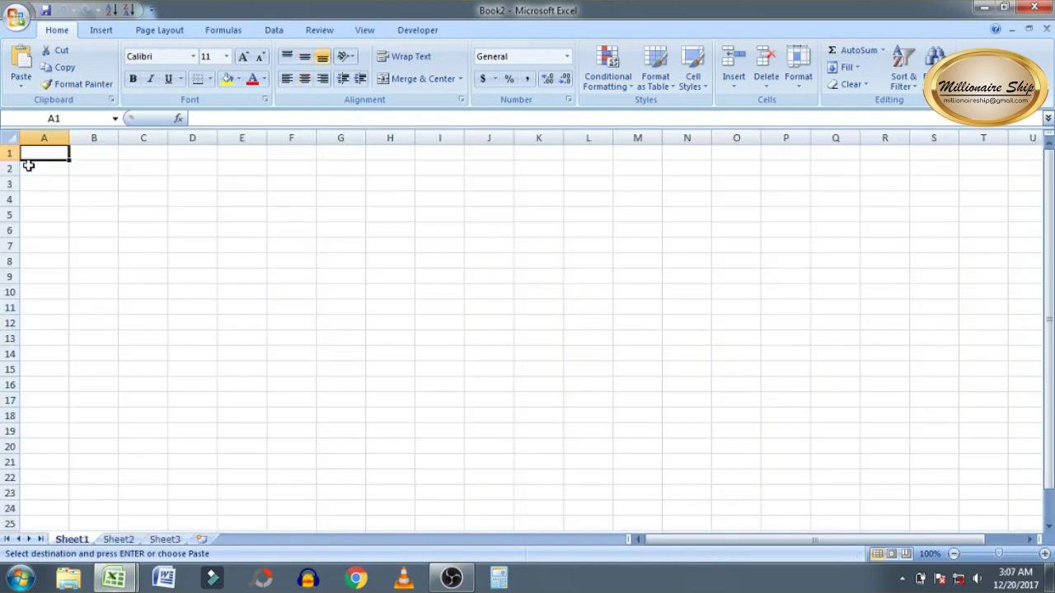
key(ctrl+v)
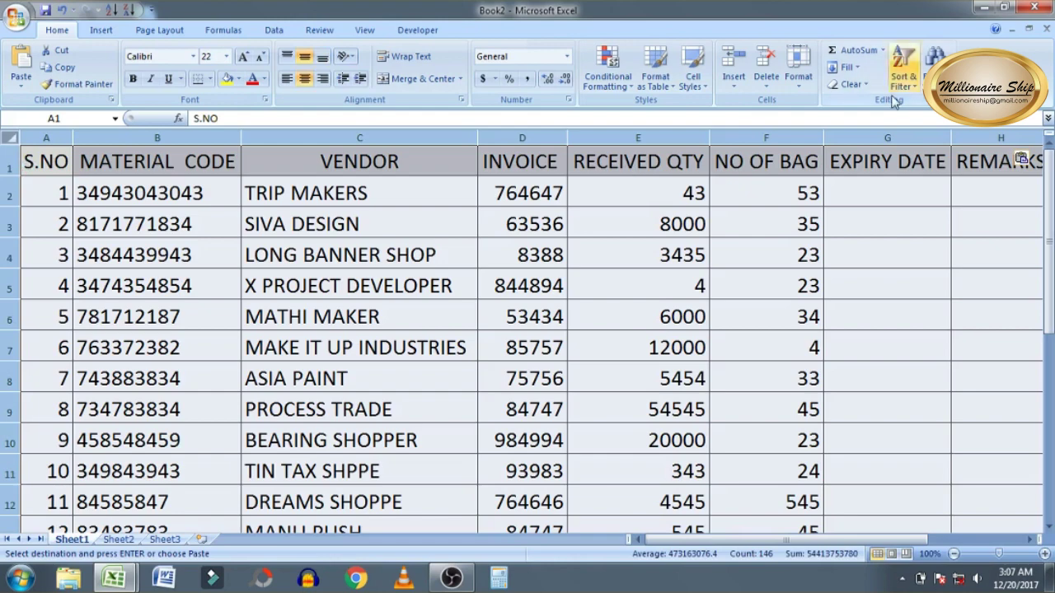
Open Network naME LIST from the desktop, then reopen Book2 and show its VENDOR sheet.
click(982, 9)
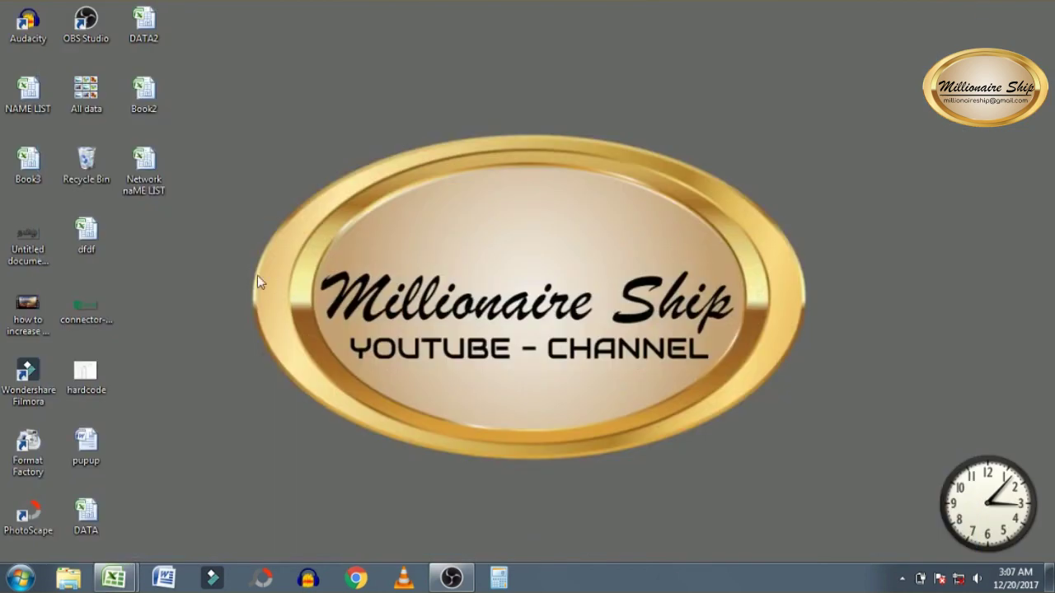
double_click(142, 168)
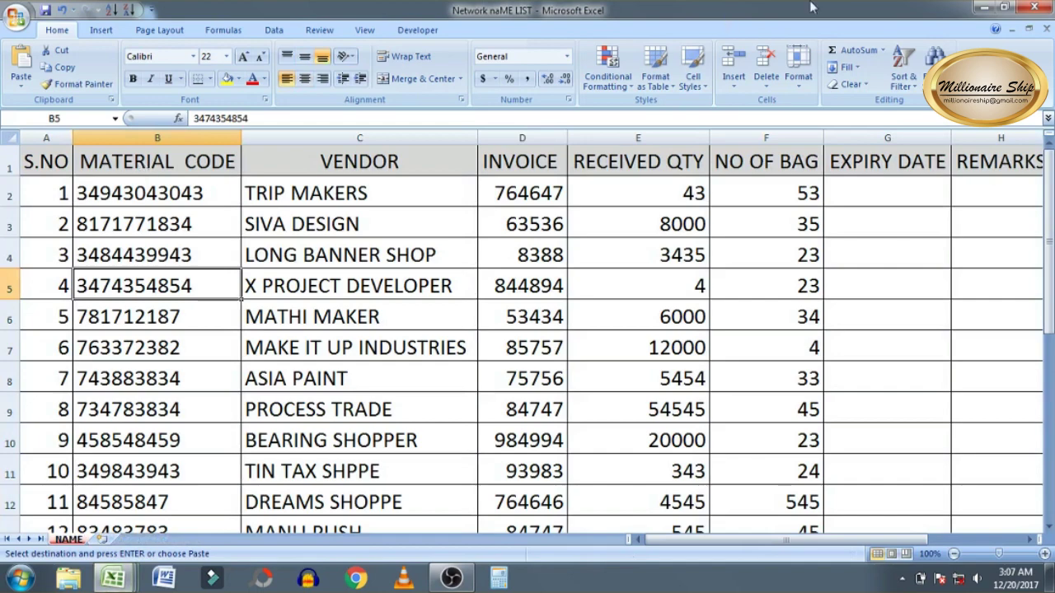
click(977, 8)
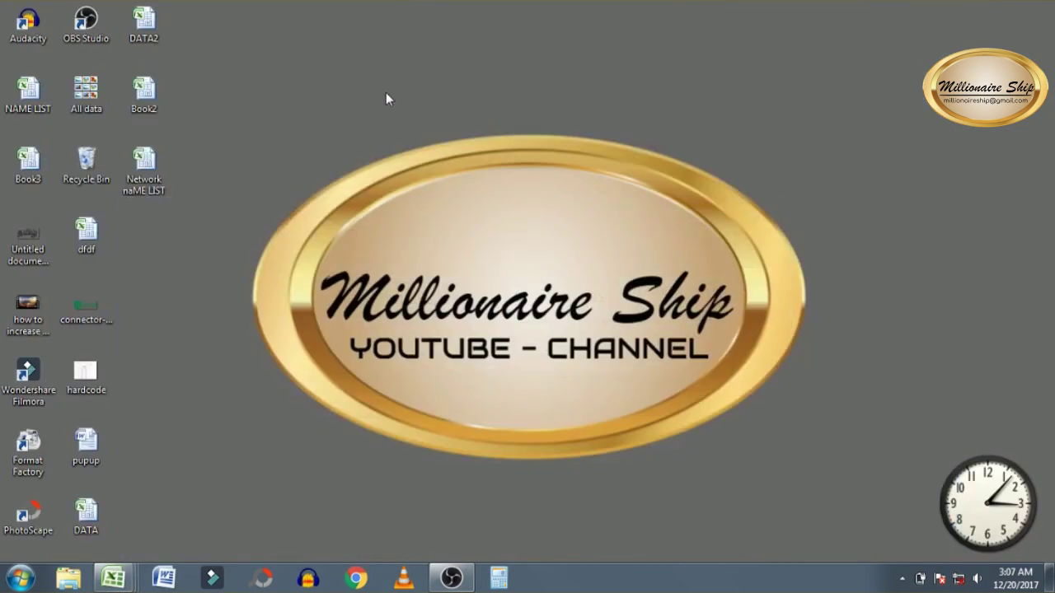
double_click(152, 101)
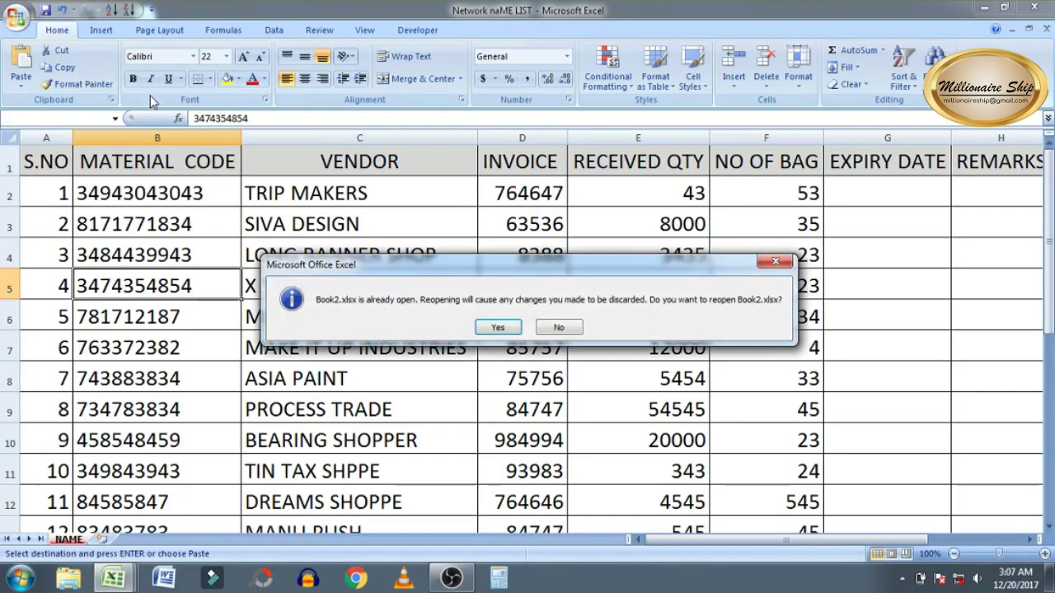
click(504, 328)
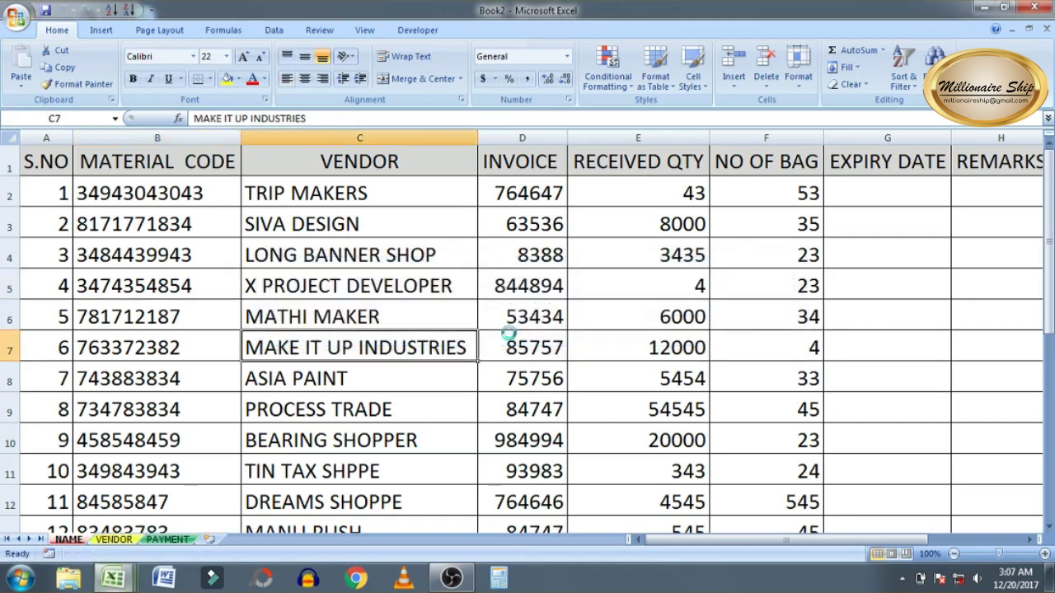
click(113, 540)
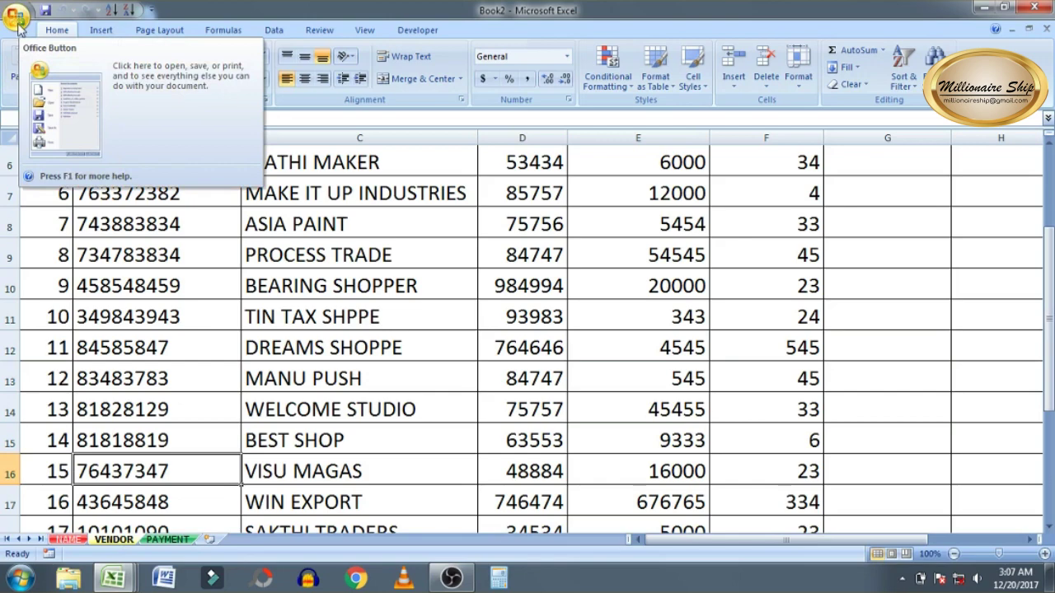
Save the workbook to the Desktop under the file name JWEL with Save As.
click(16, 23)
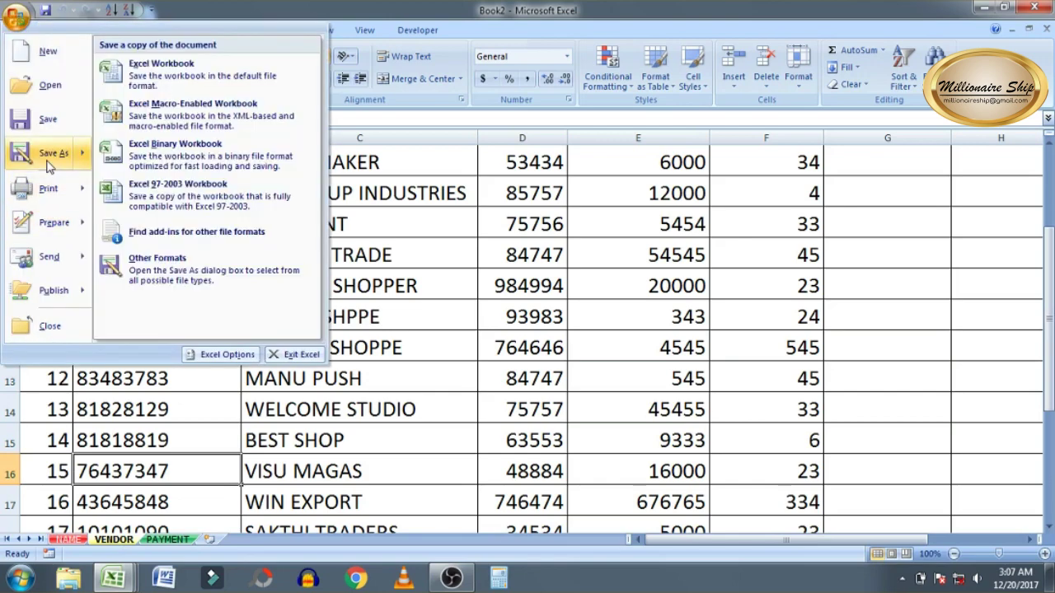
click(48, 162)
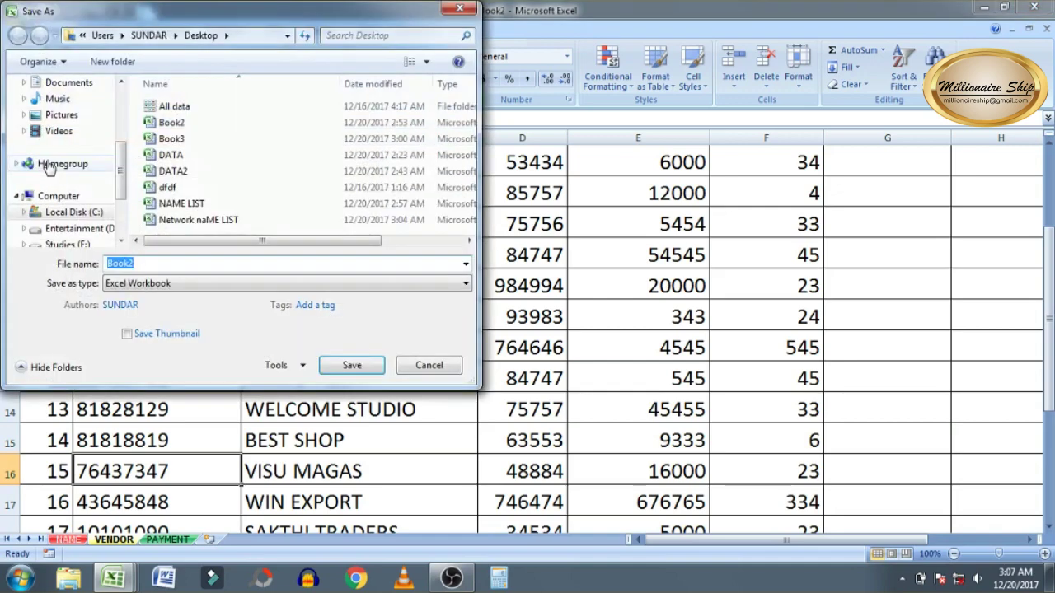
scroll(120, 99, up, 3)
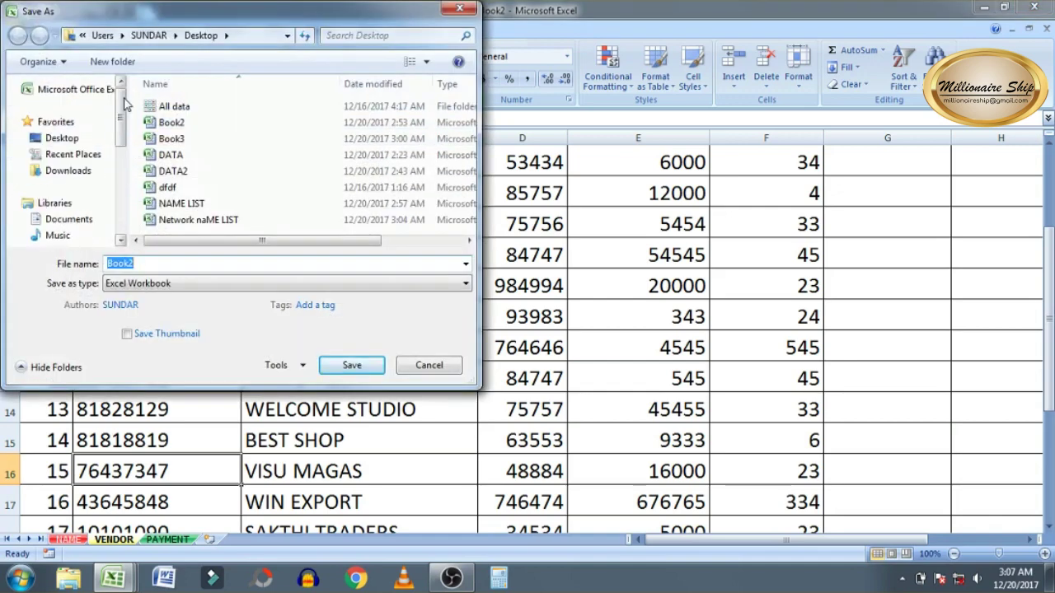
click(57, 138)
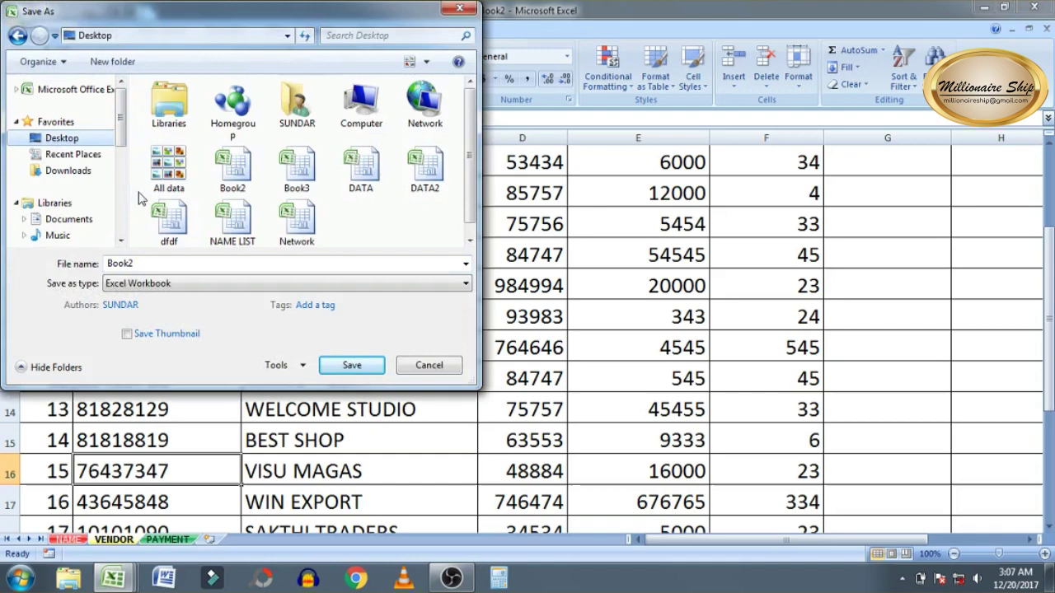
click(141, 261)
text(JWE)
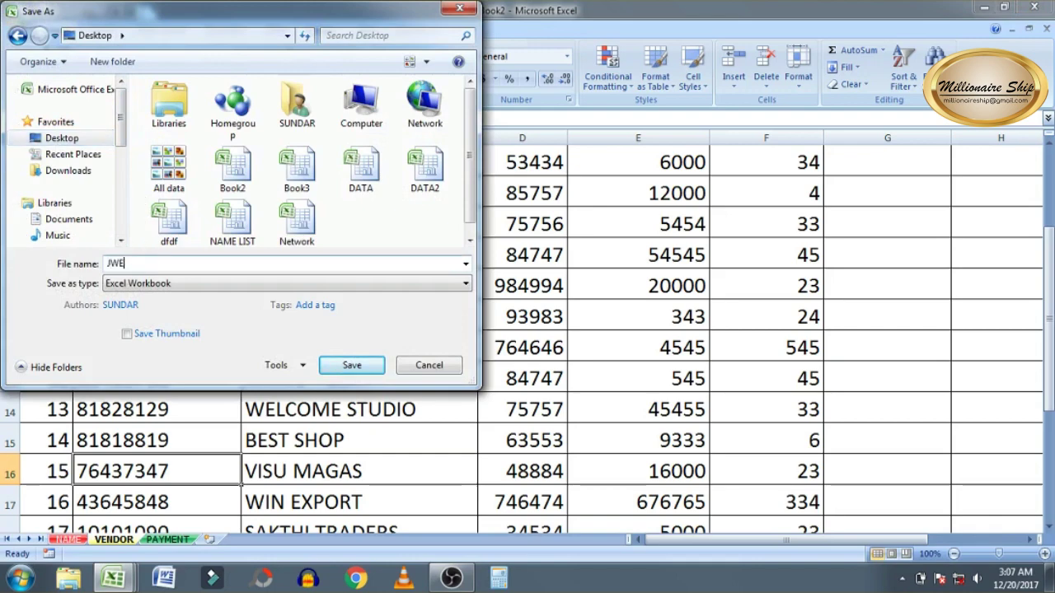
text(L)
click(341, 372)
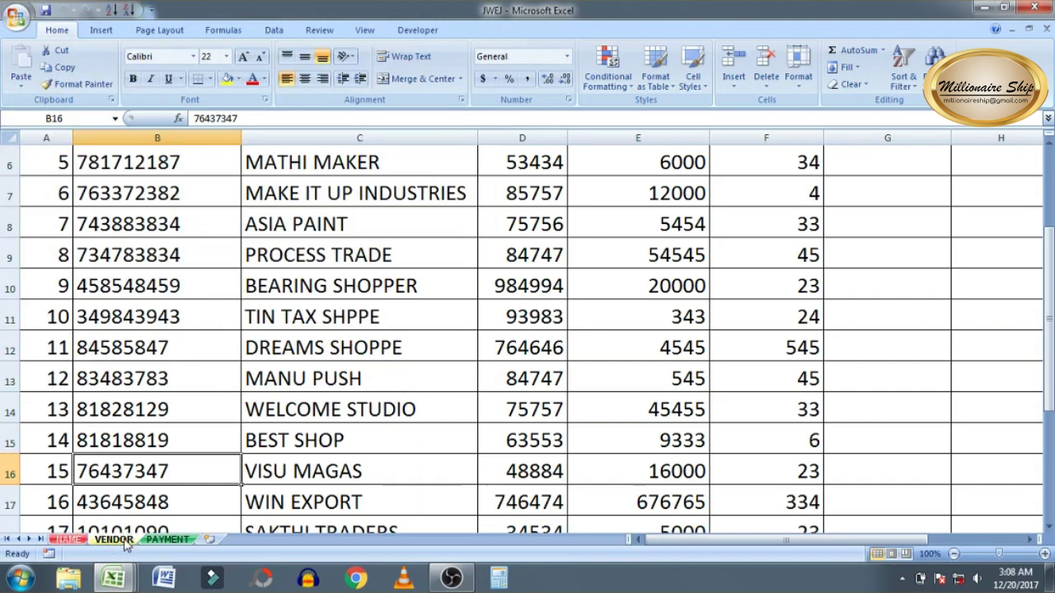
Delete the NAME sheet from the JWEJ workbook.
click(69, 540)
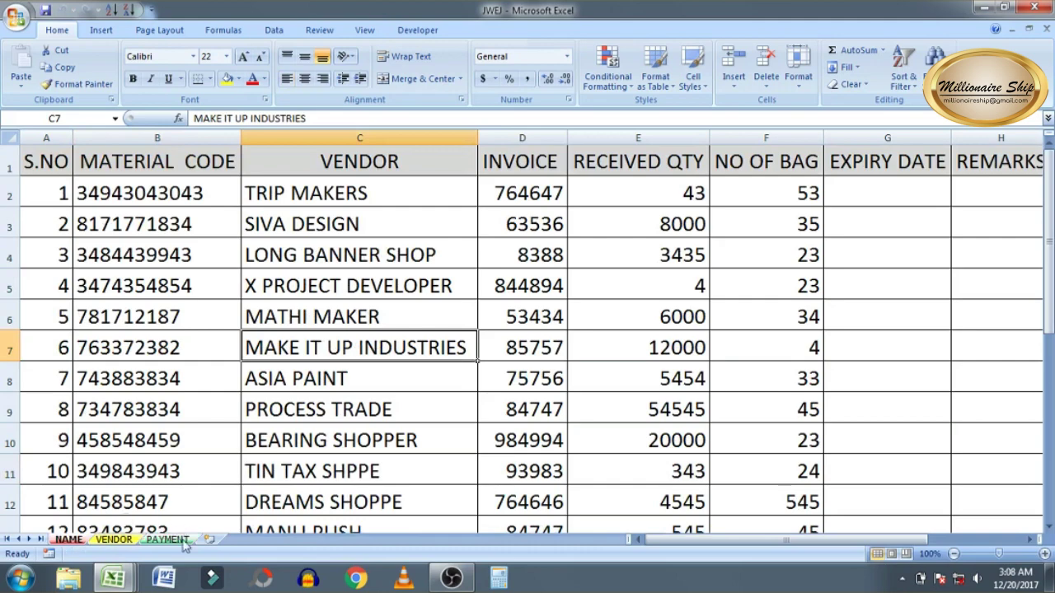
key(Down)
key(Down)
click(115, 540)
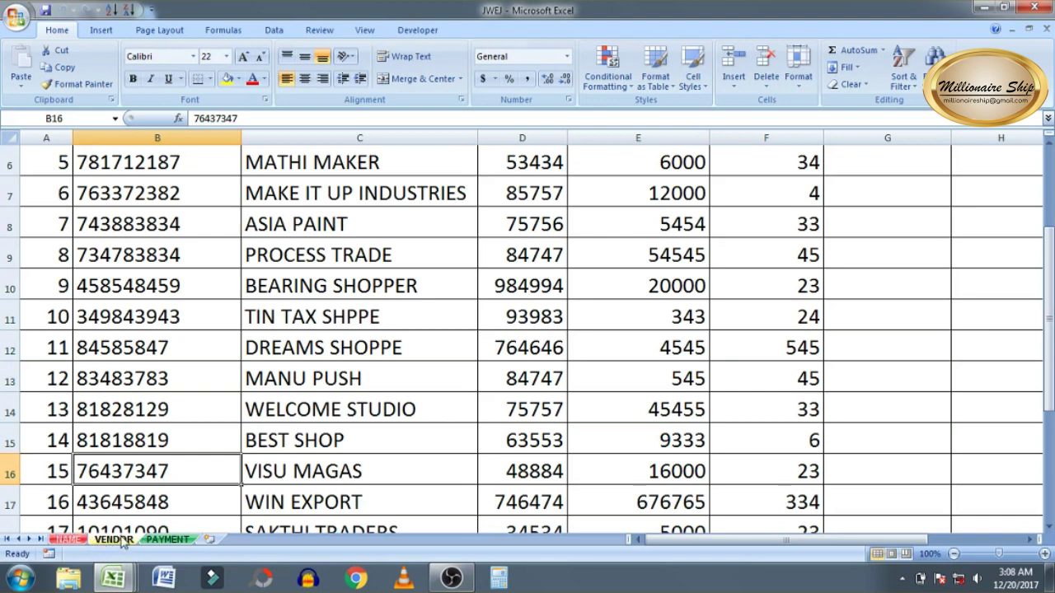
click(71, 539)
right_click(72, 539)
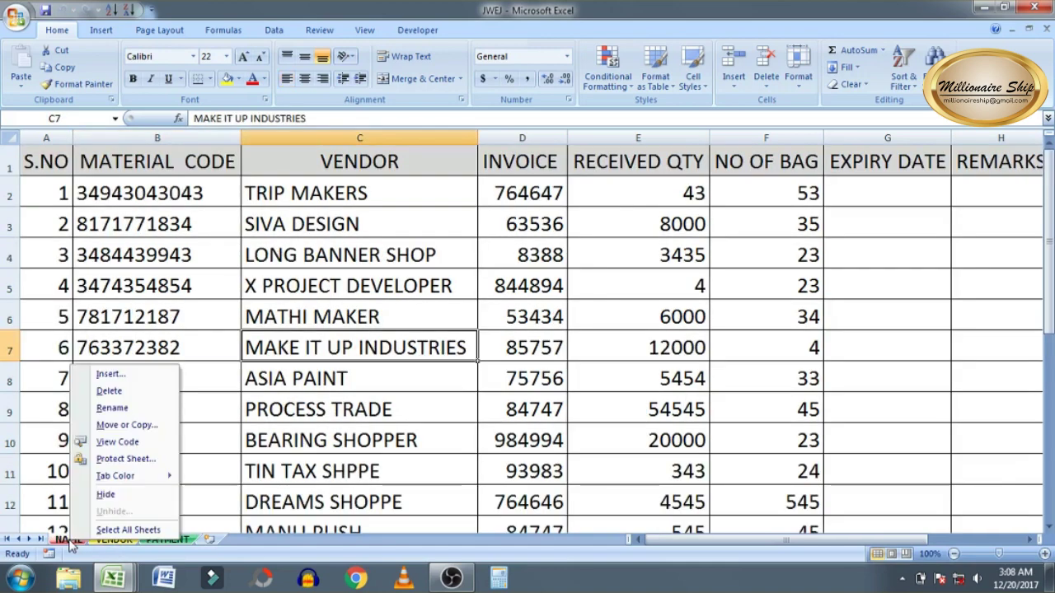
click(110, 390)
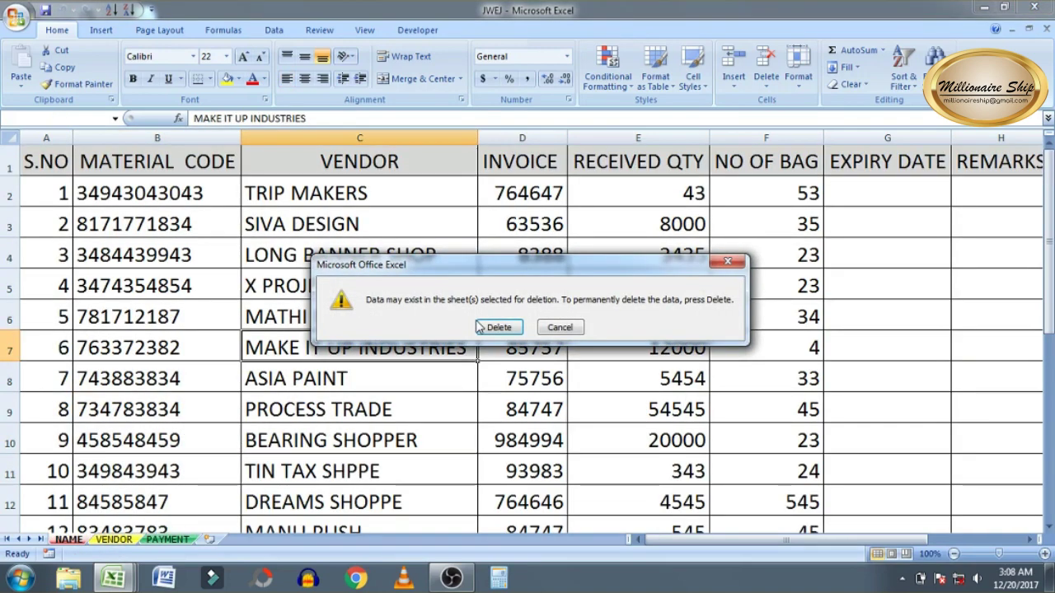
click(487, 329)
Delete the PAYMENT sheet, leaving only VENDOR in the workbook.
click(128, 539)
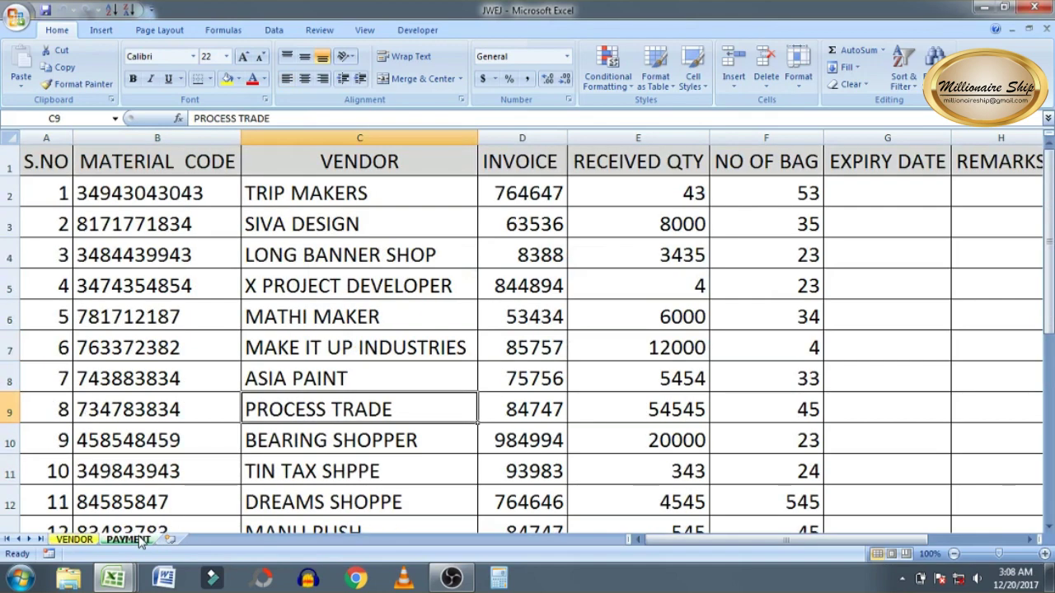
right_click(138, 541)
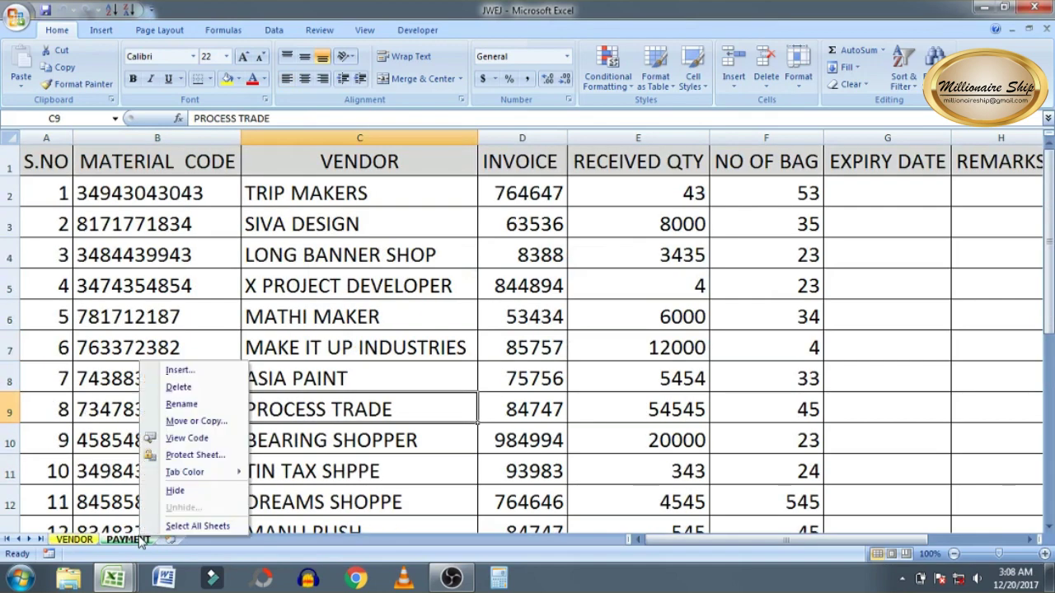
click(210, 386)
click(494, 328)
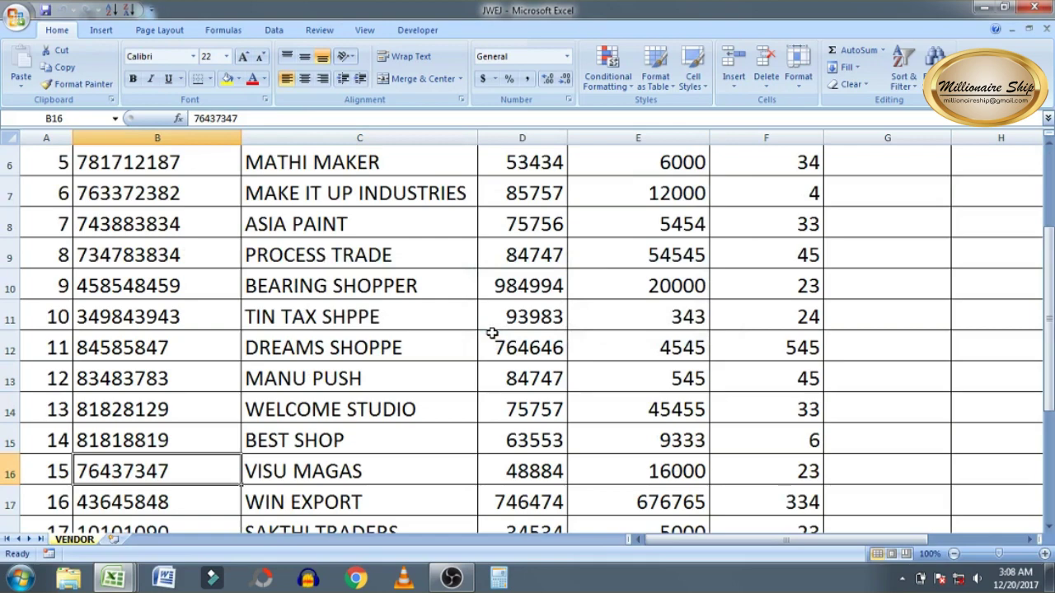
Close JWEJ, Network naME LIST and Book2 without saving changes.
click(1034, 6)
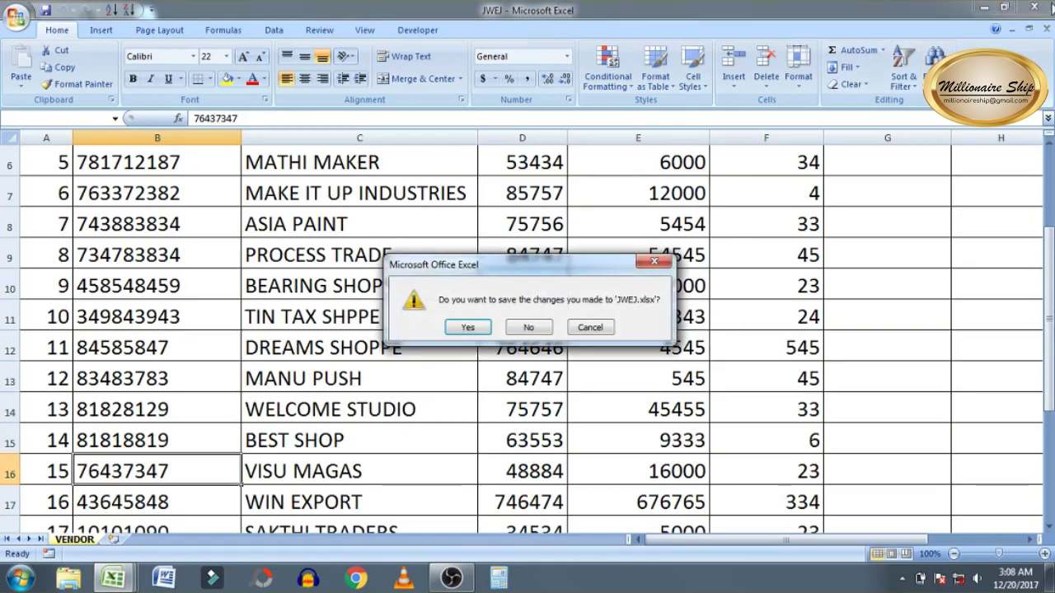
click(528, 327)
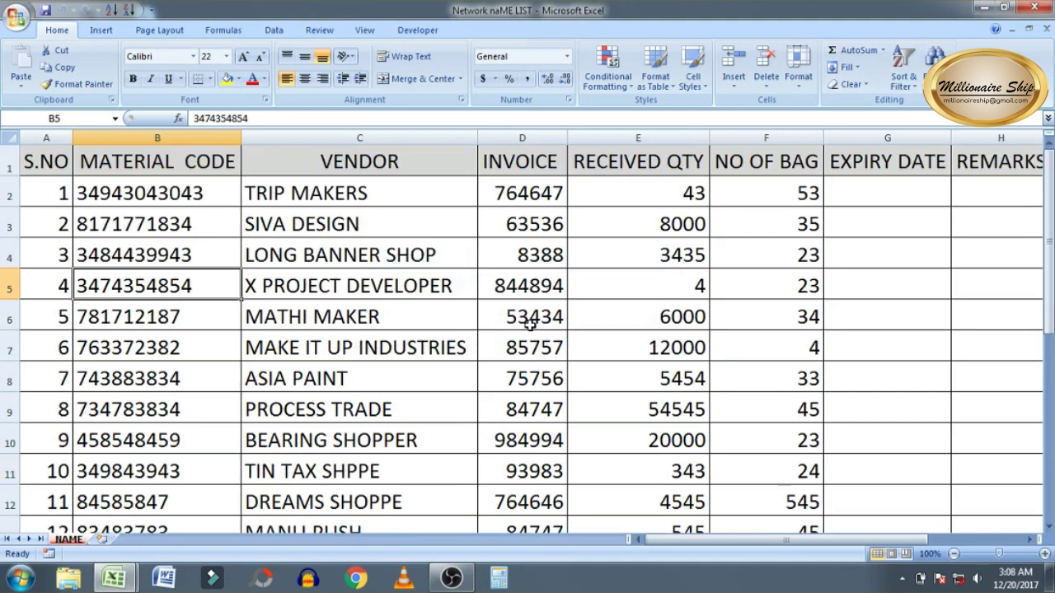
click(1038, 7)
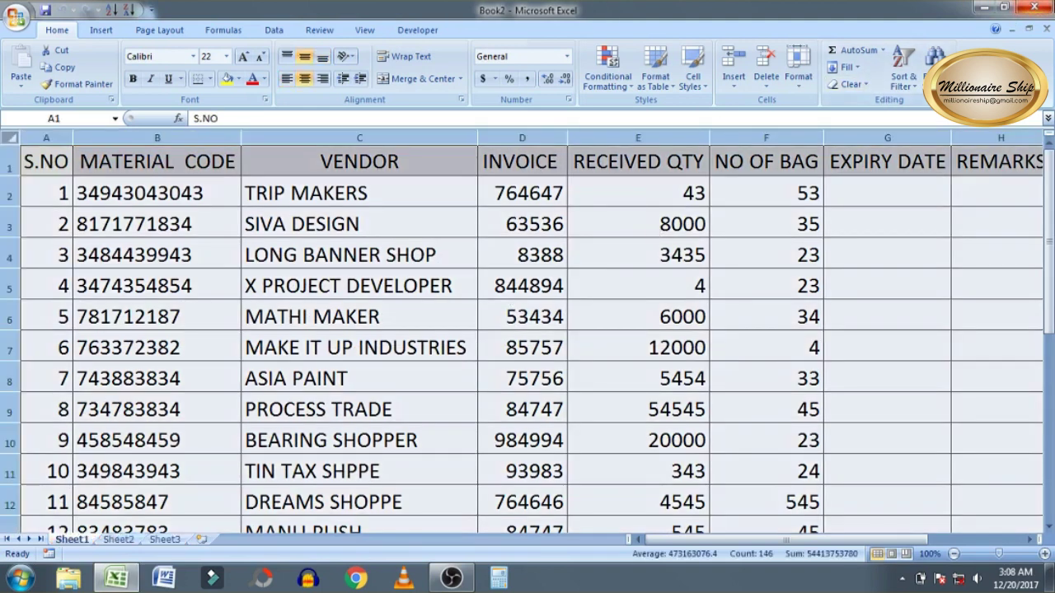
click(1035, 7)
click(531, 328)
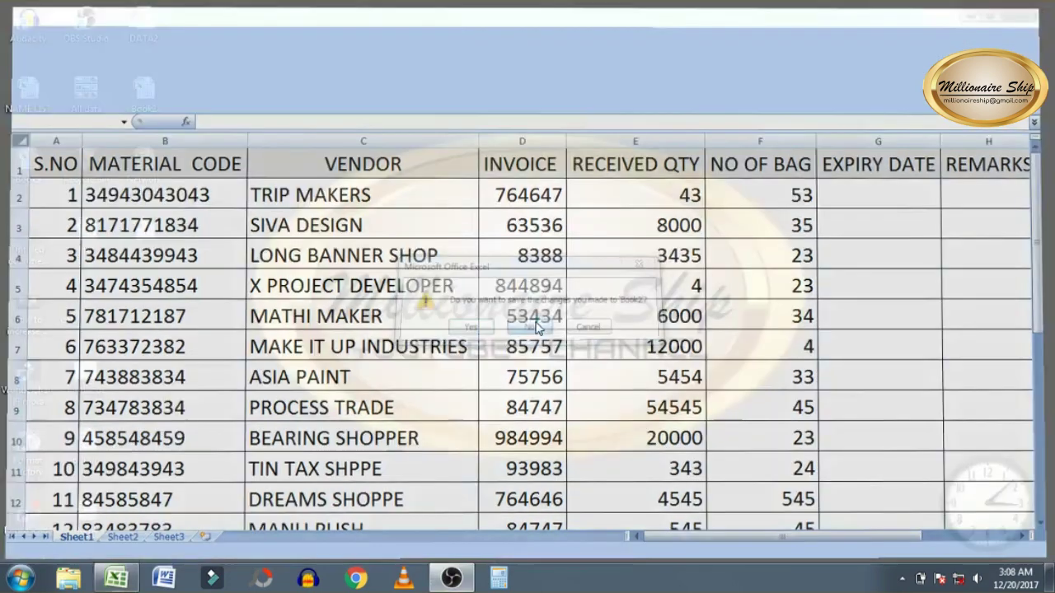
Open and close Network naME LIST again, then reopen Book2 from the desktop.
double_click(154, 178)
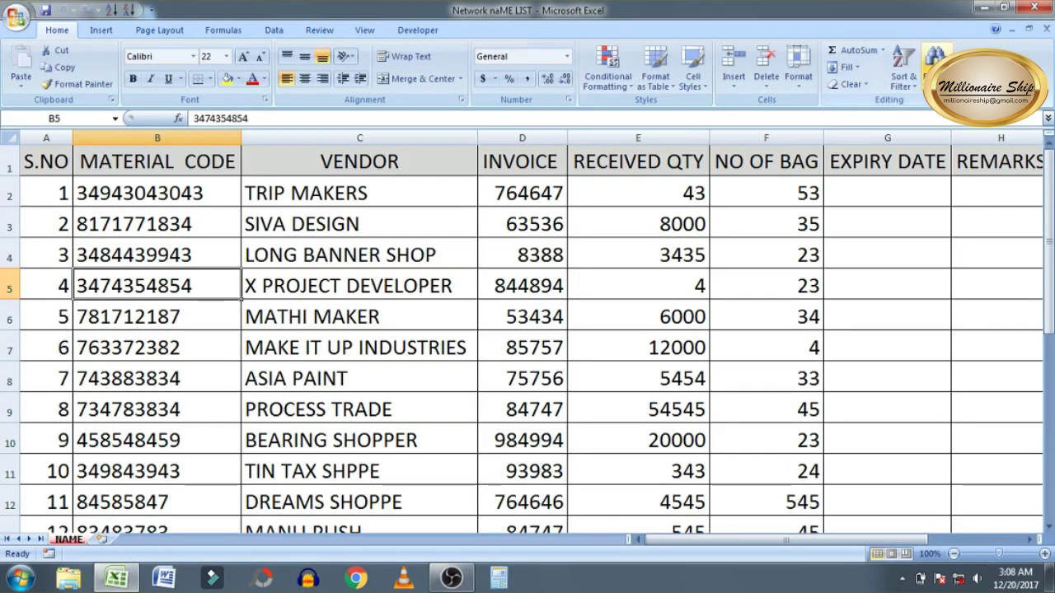
click(1035, 8)
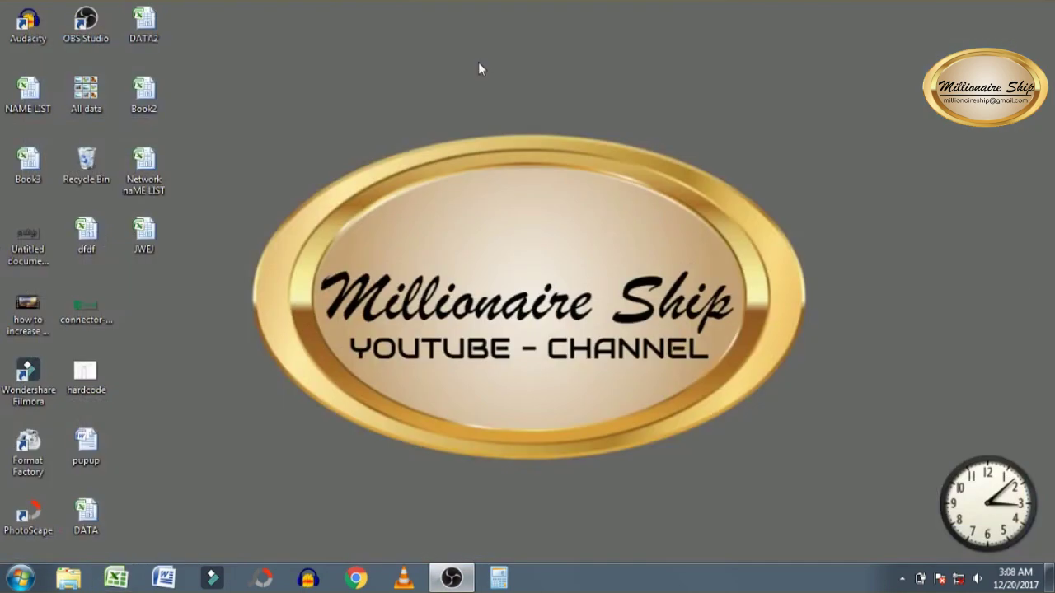
double_click(144, 94)
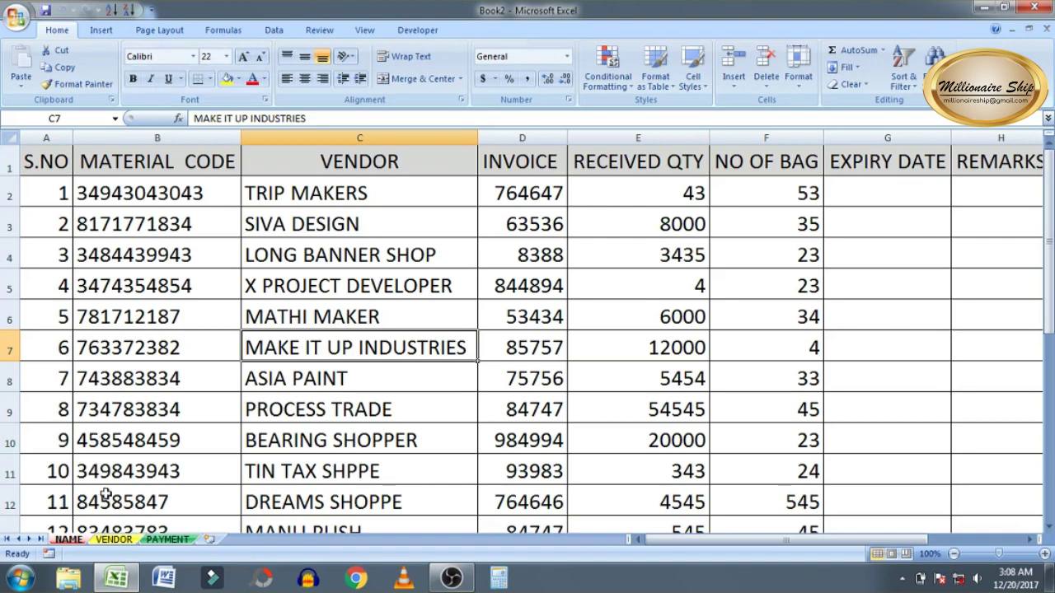
Copy the VENDOR sheet to (new book) with Create a copy ticked, keeping Book2's original.
click(112, 540)
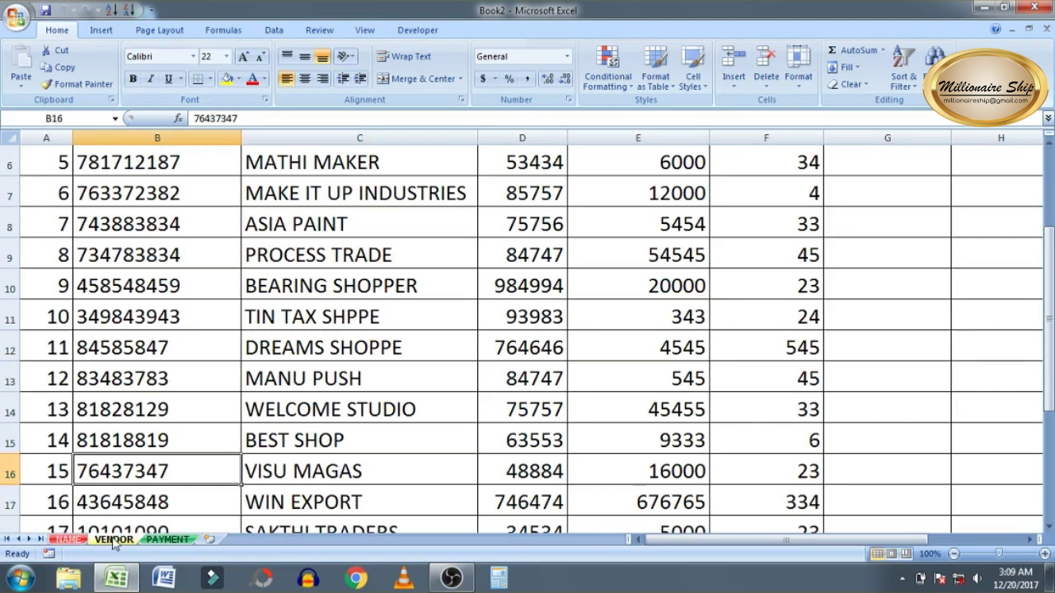
right_click(114, 543)
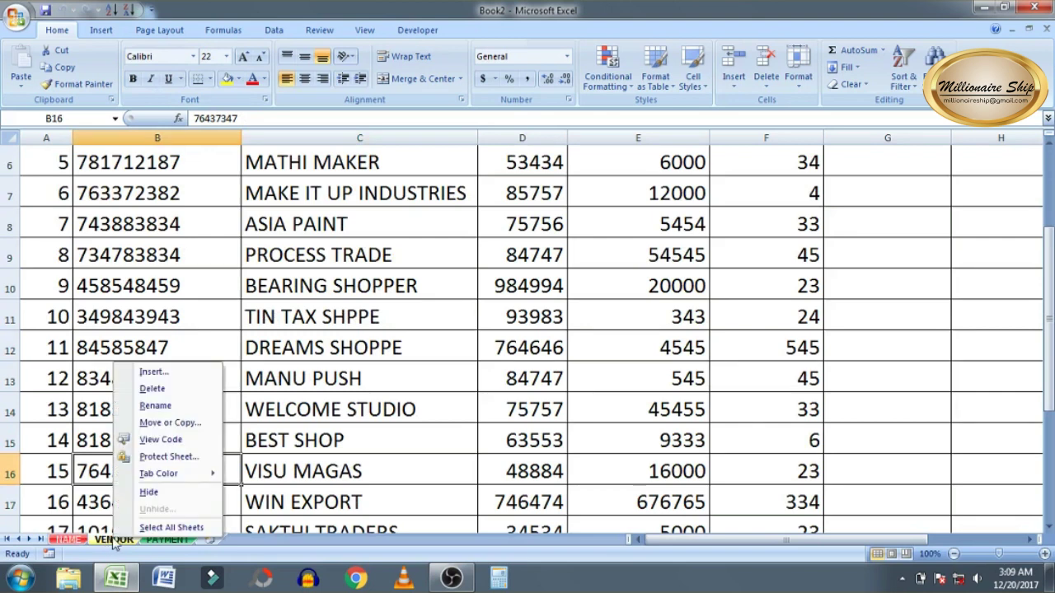
click(192, 423)
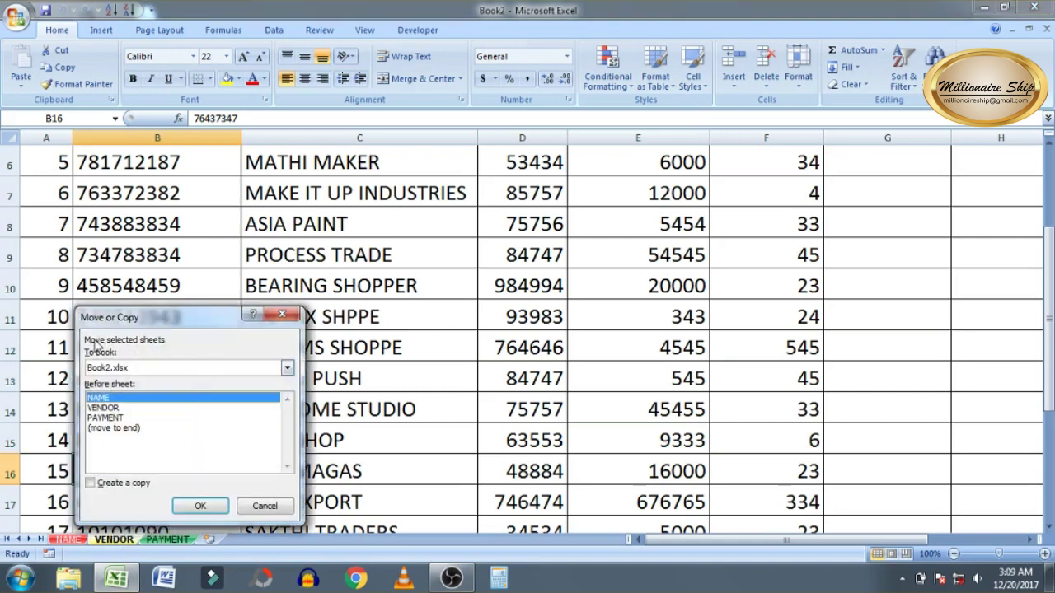
click(144, 371)
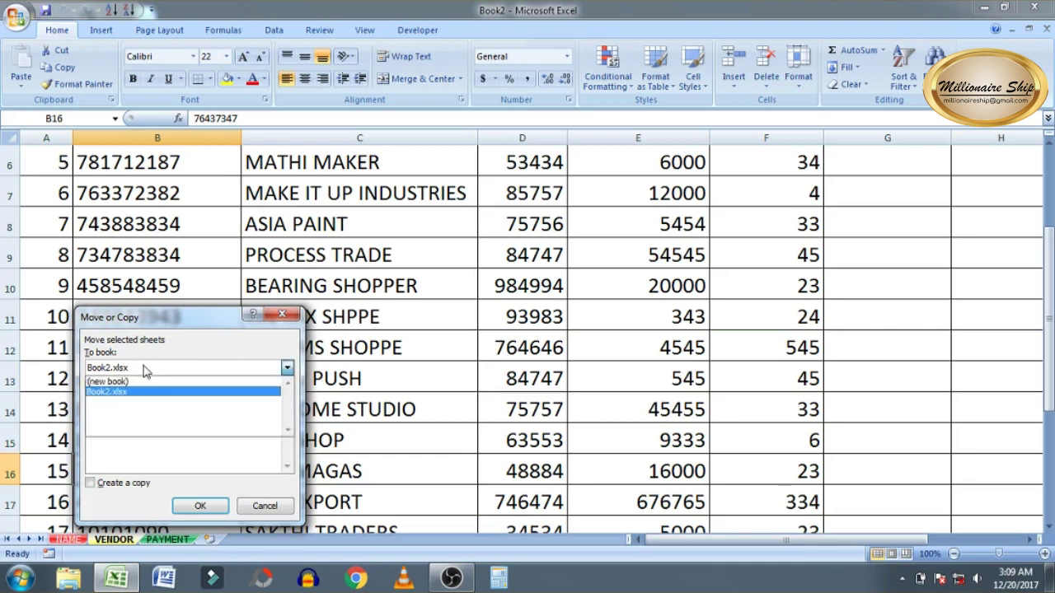
click(287, 370)
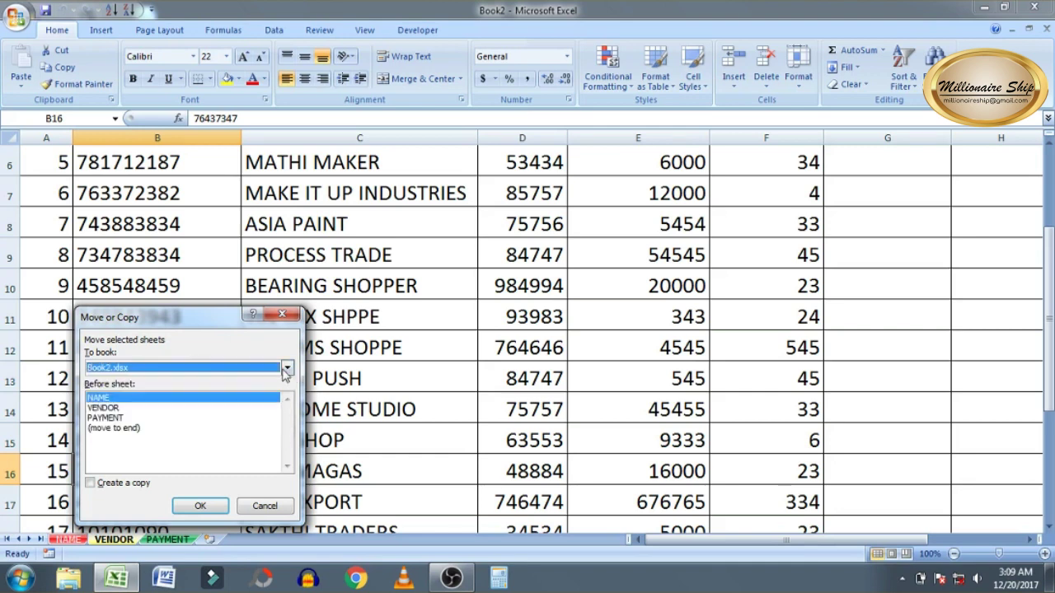
click(250, 371)
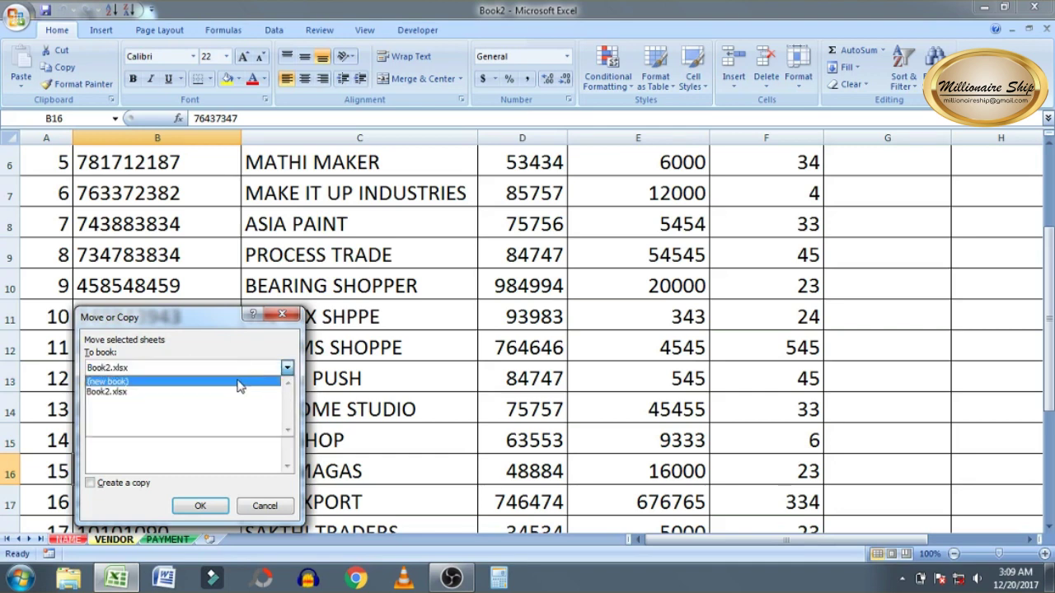
click(238, 383)
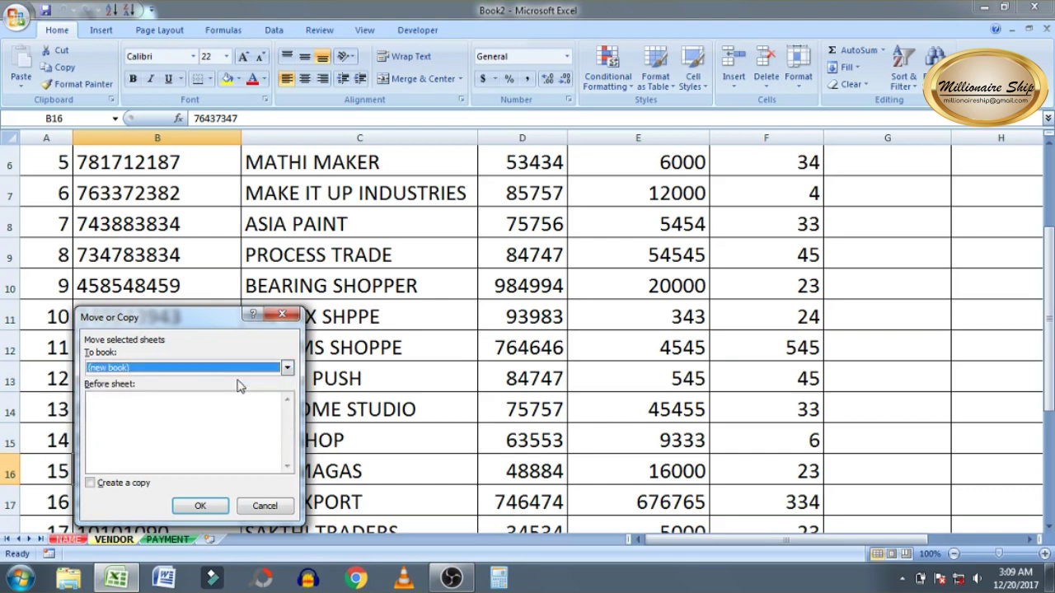
click(112, 486)
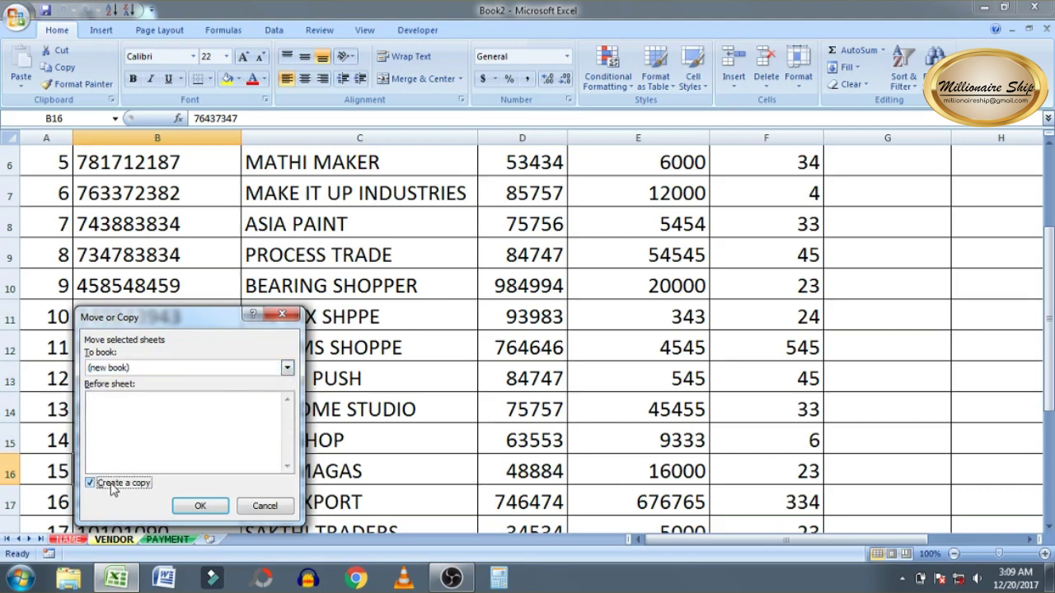
click(201, 506)
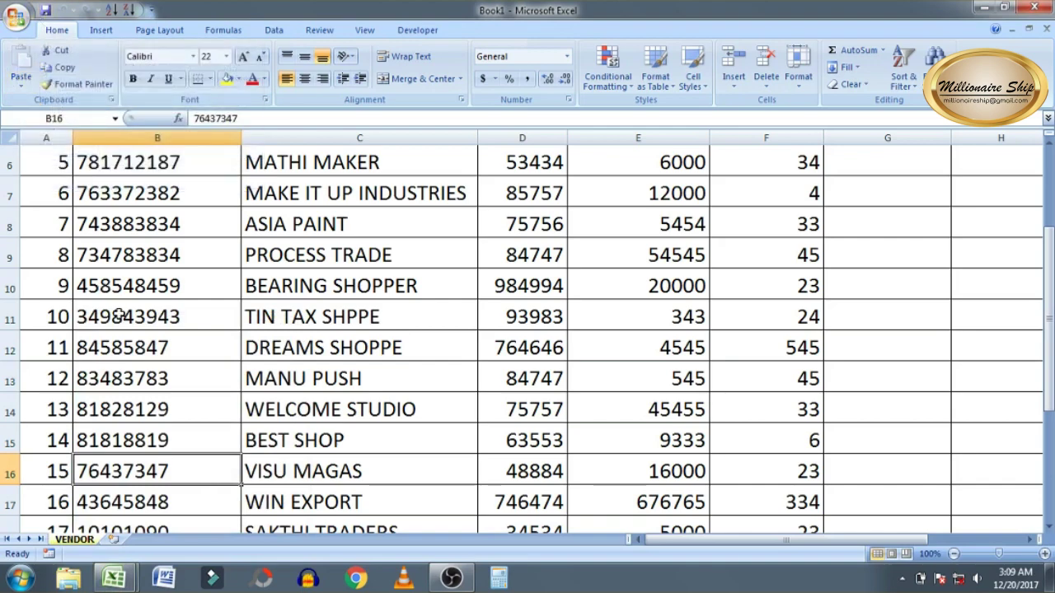
Move Book2's VENDOR sheet to (new book) with Create a copy left unticked.
key(ctrl+Tab)
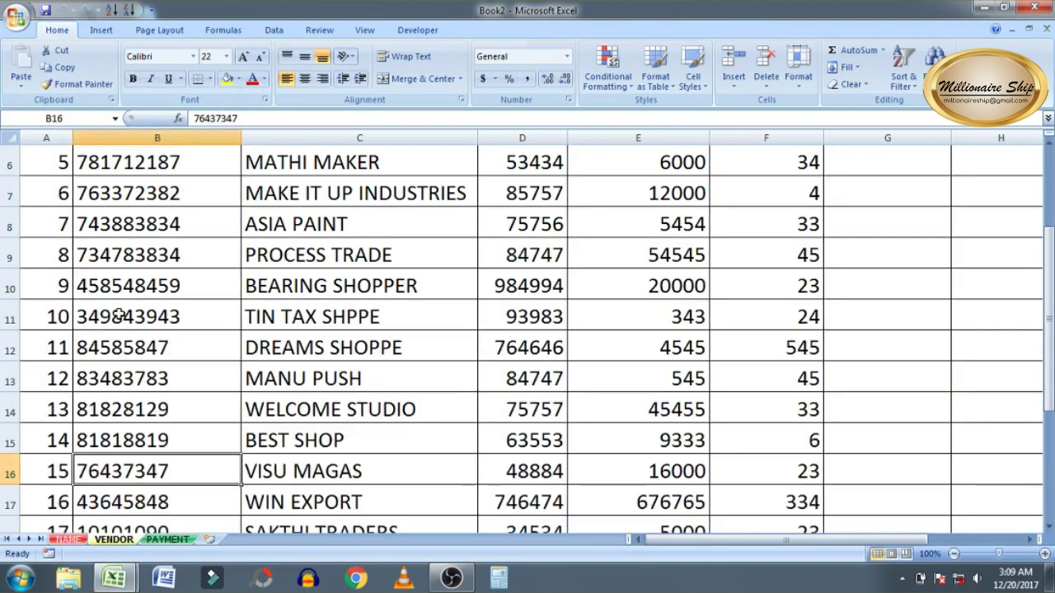
right_click(120, 544)
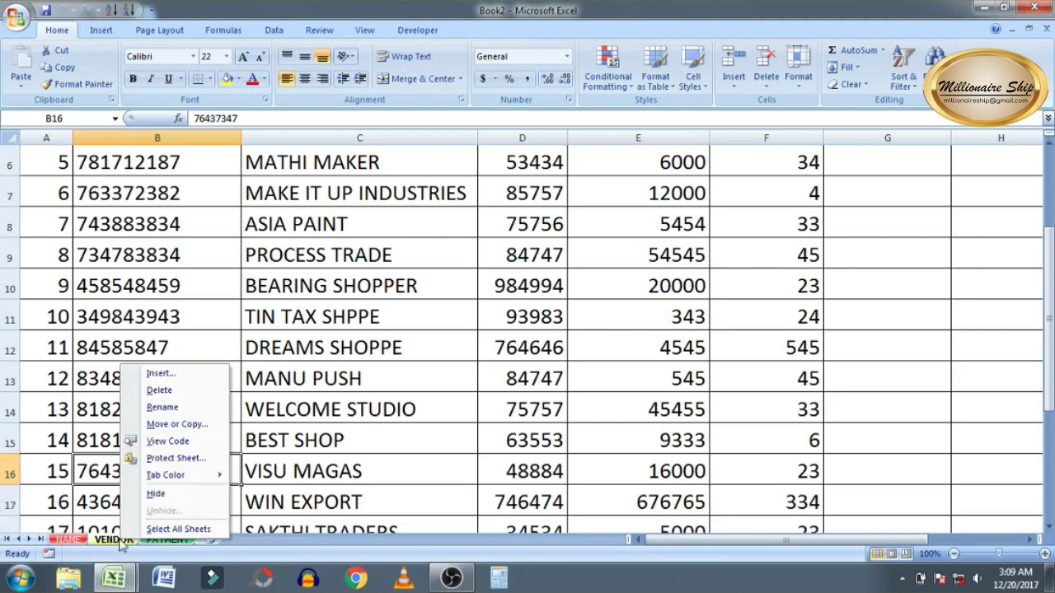
click(186, 424)
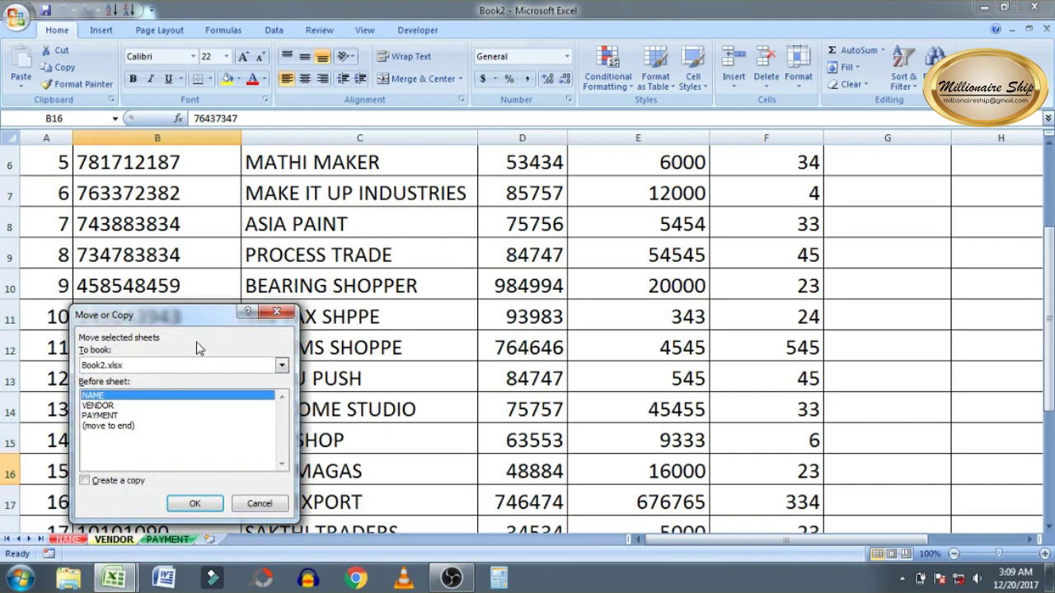
click(194, 365)
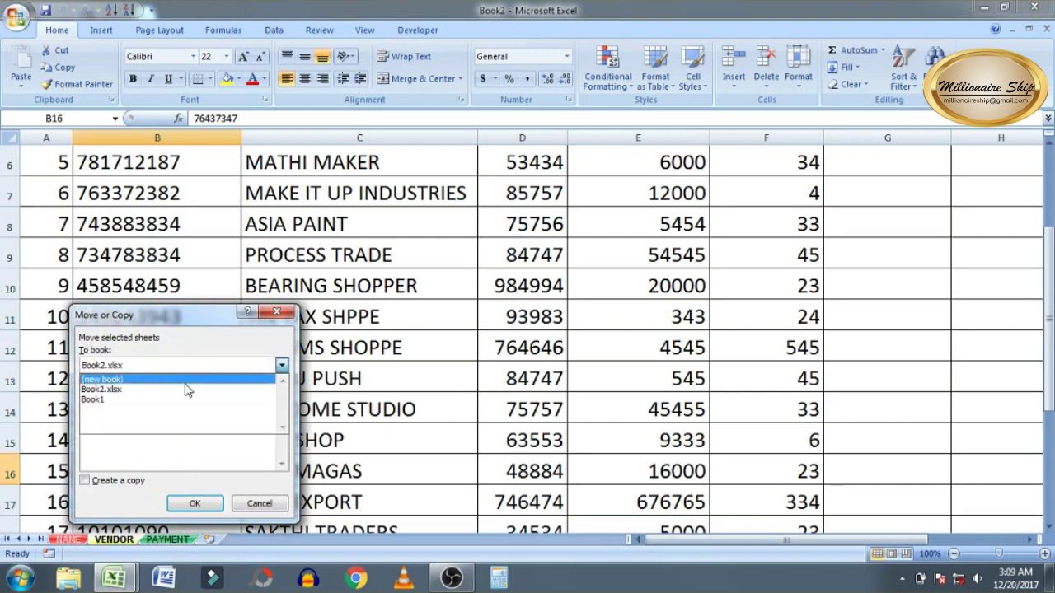
click(186, 379)
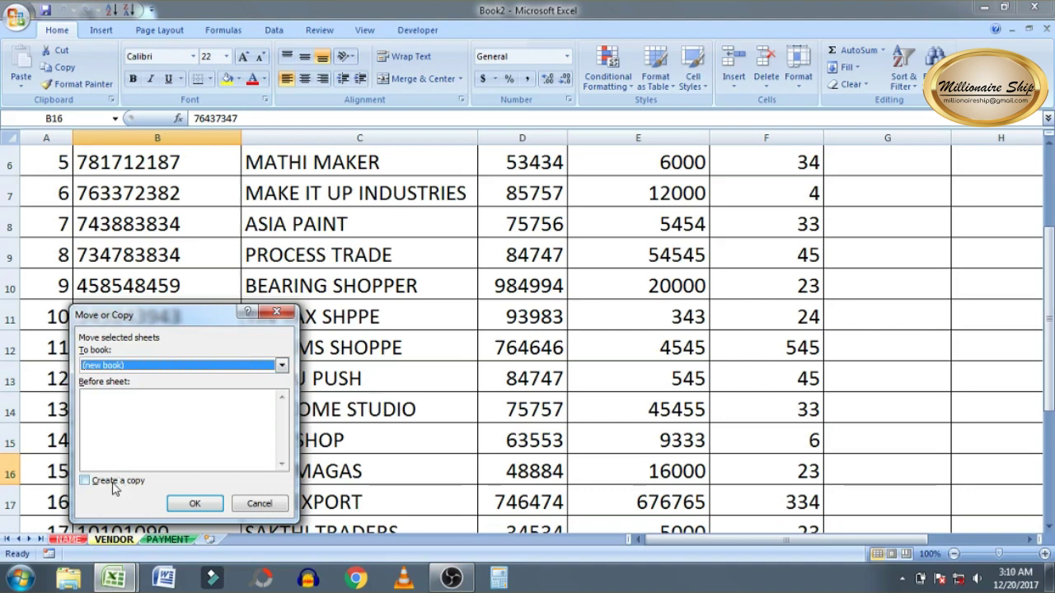
click(194, 503)
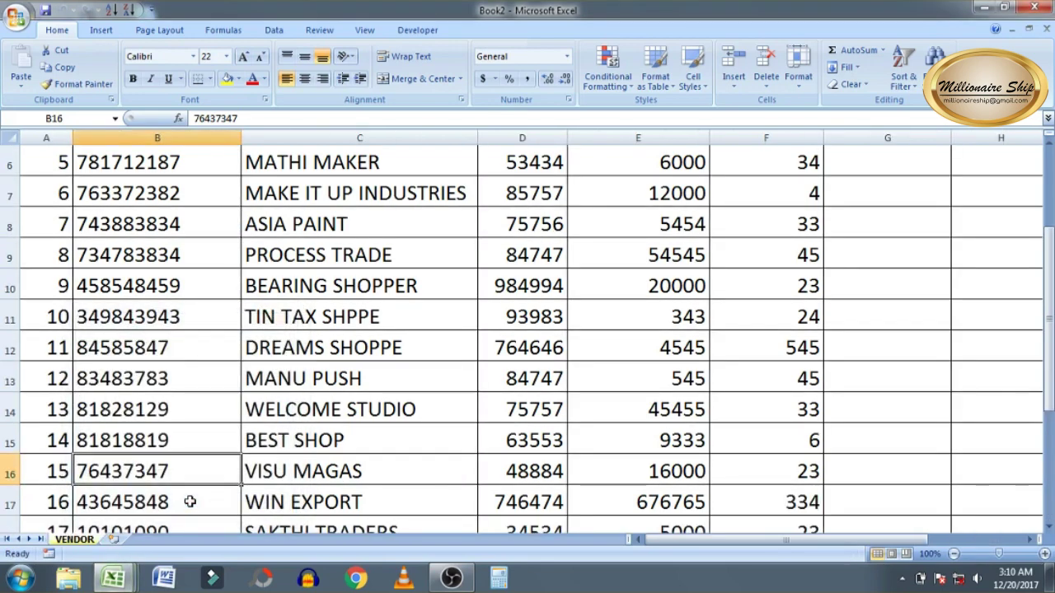